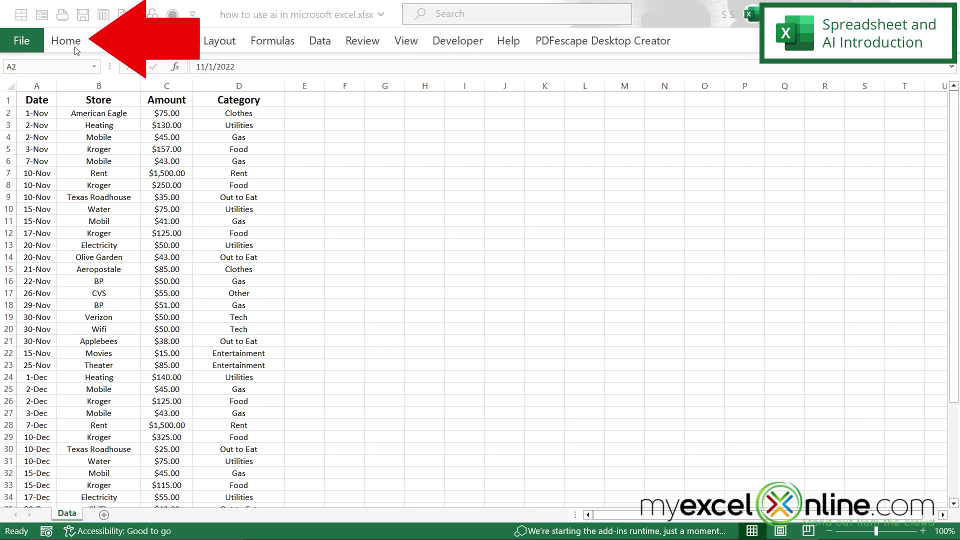
- Open the Analyze Data pane from the Home tab for the budget table
{"action": "left_click", "coordinate": [73, 44]}
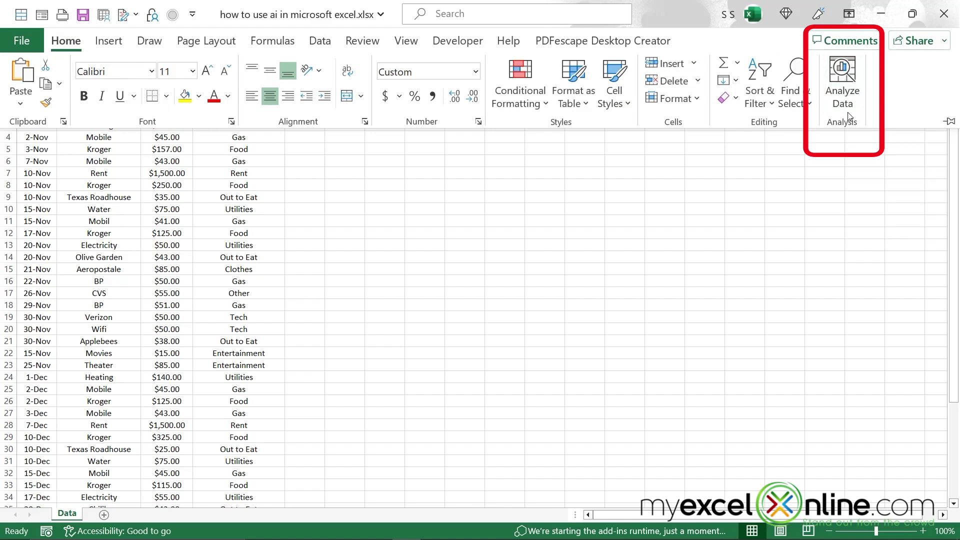
{"action": "left_click", "coordinate": [842, 85]}
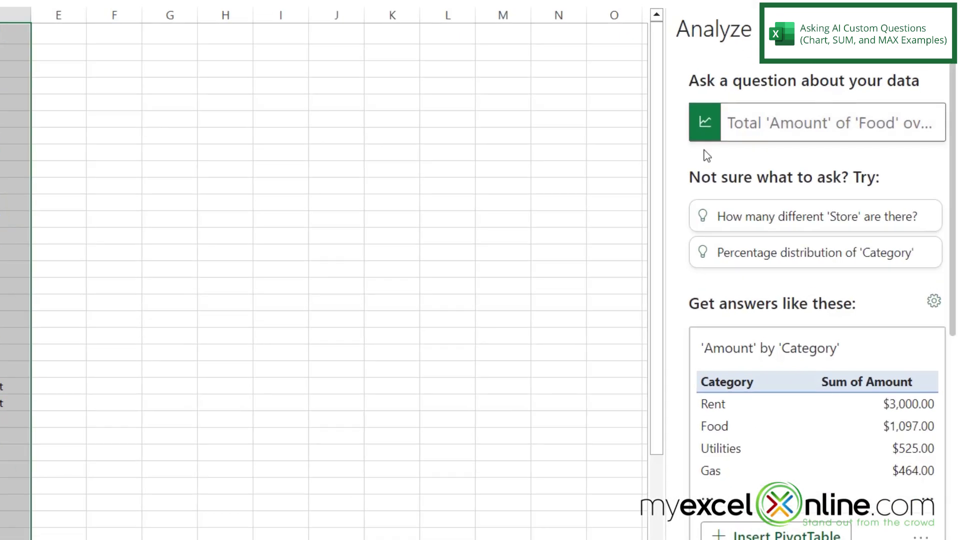
- Ask Analyze Data 'amount by category bar chart'
{"action": "left_click", "coordinate": [763, 128]}
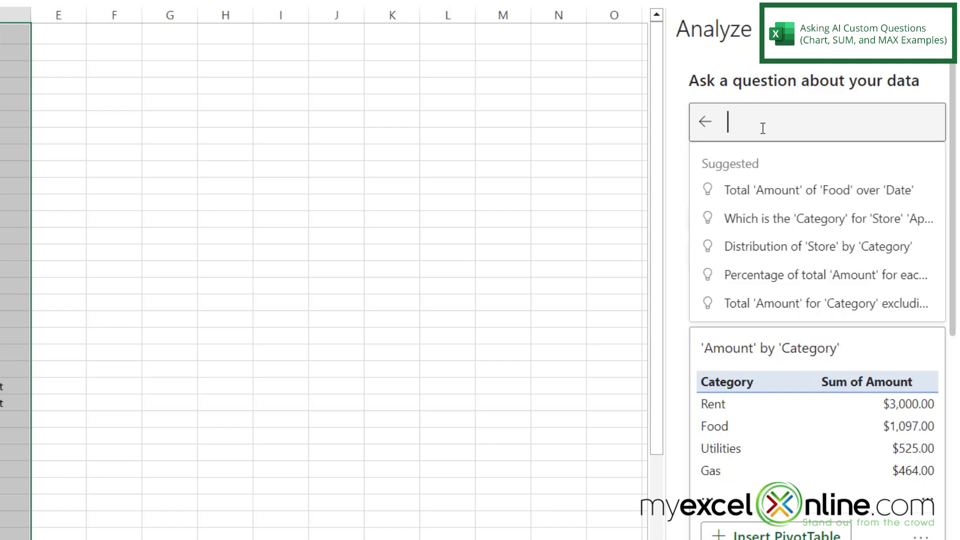
{"action": "type", "text": "amount "}
{"action": "type", "text": "by category ba"}
{"action": "type", "text": "r chart"}
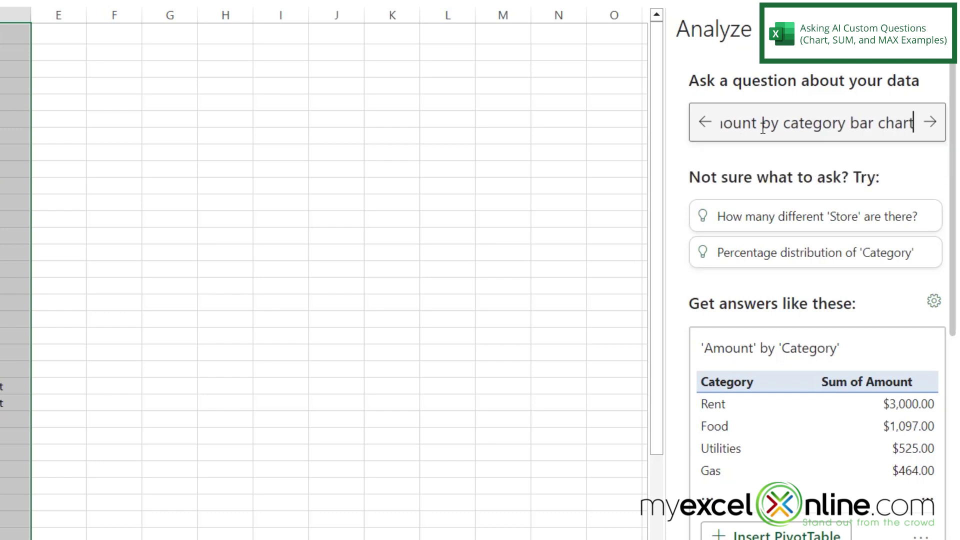
{"action": "key", "text": "Return"}
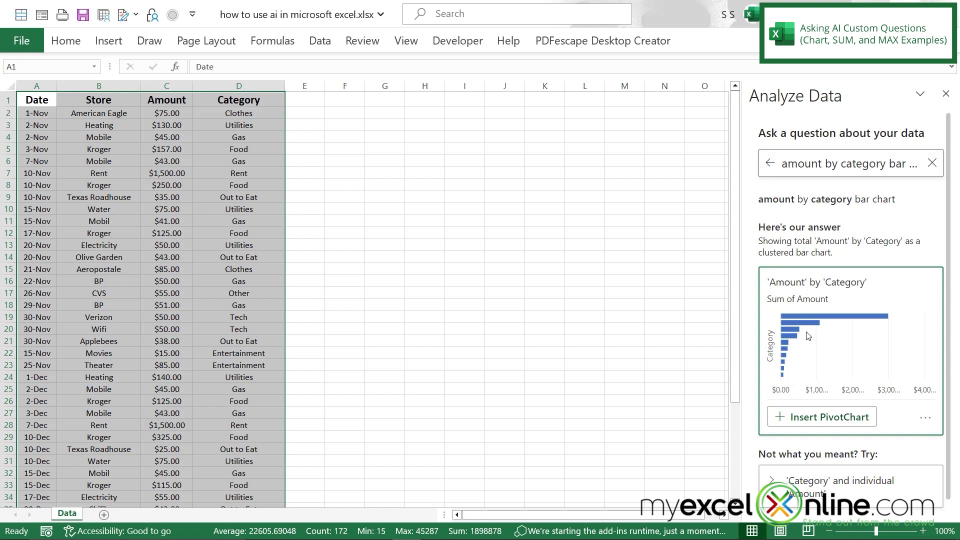
- Select the Category and Amount columns, then insert the suggested bar chart as a PivotChart
{"action": "left_click", "coordinate": [222, 84]}
{"action": "left_click", "coordinate": [173, 83]}
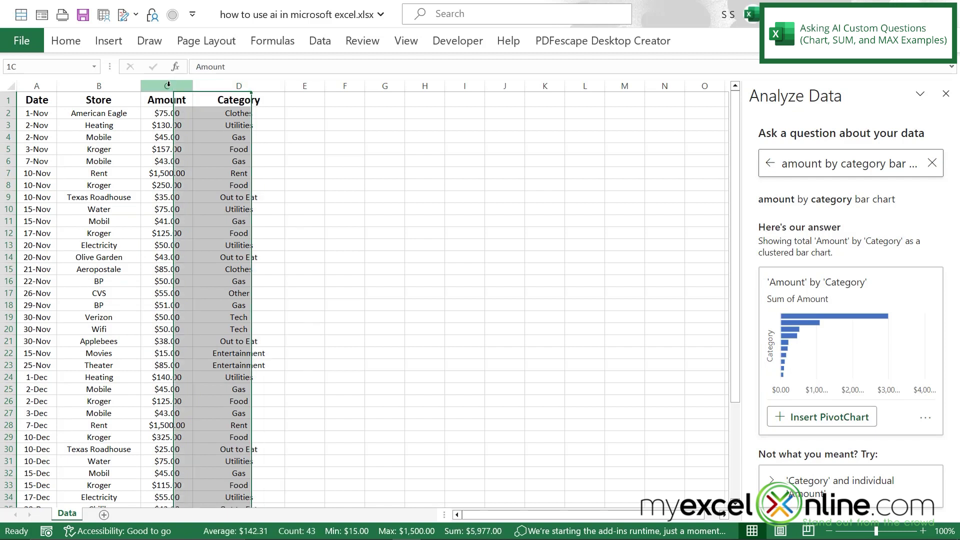
{"action": "left_click", "coordinate": [830, 418]}
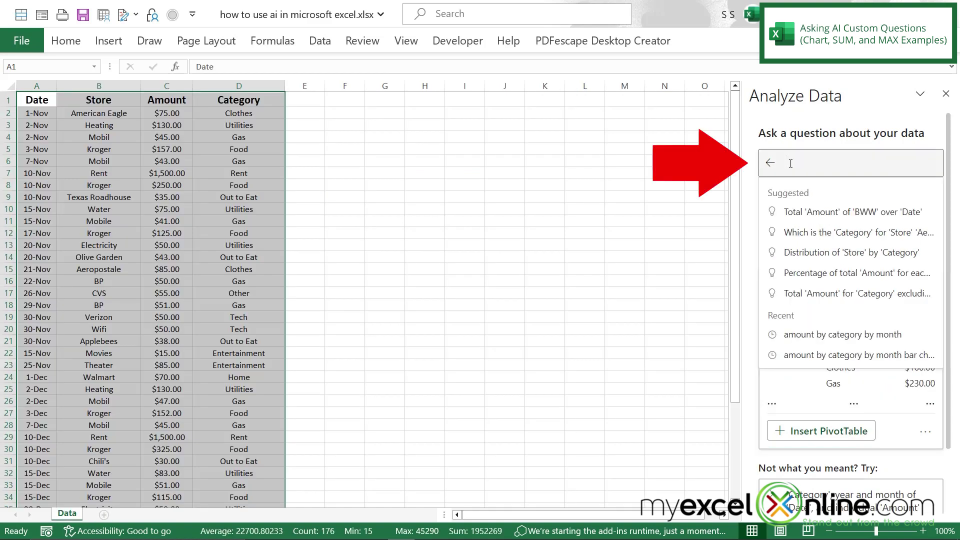
- Ask Analyze Data 'amount by category by month'
{"action": "type", "text": "amount by "}
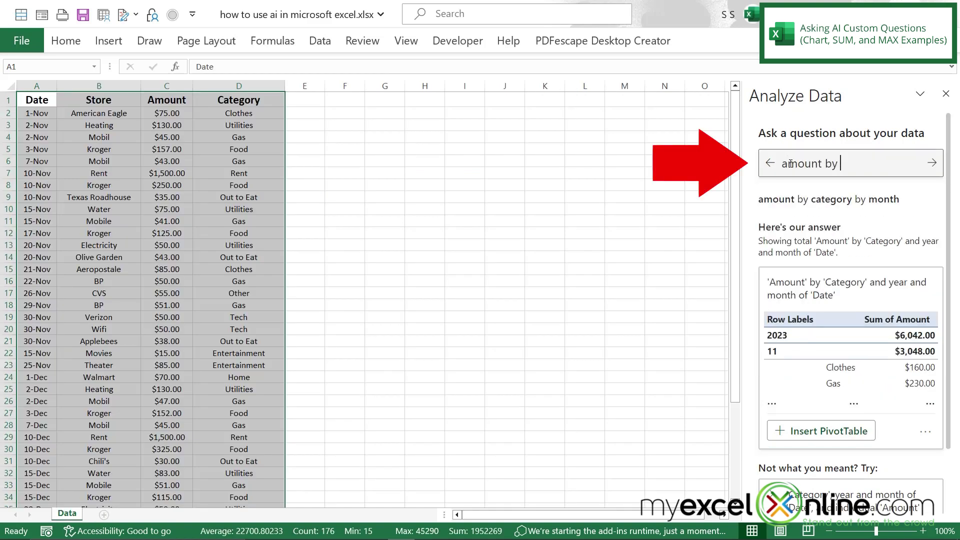
{"action": "type", "text": "category by m"}
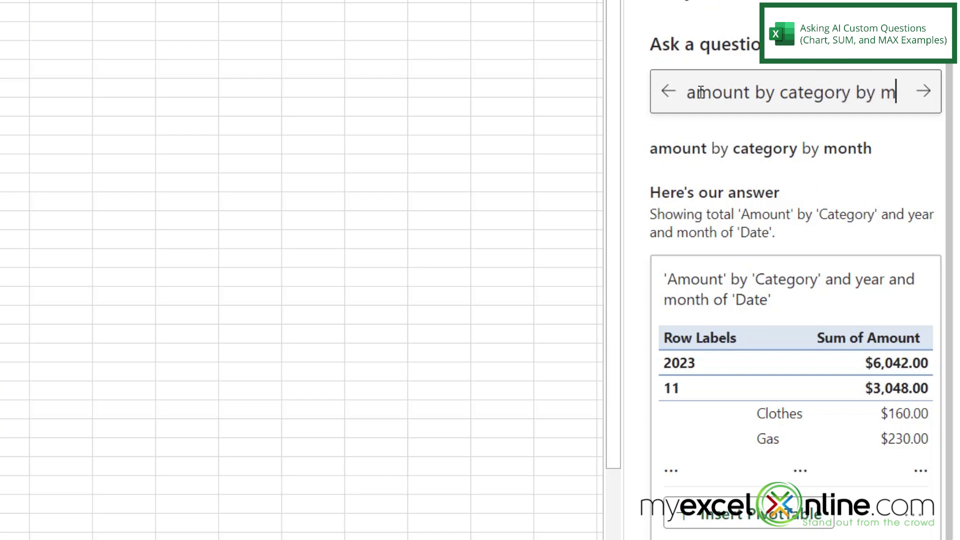
{"action": "type", "text": "onth"}
{"action": "key", "text": "Return"}
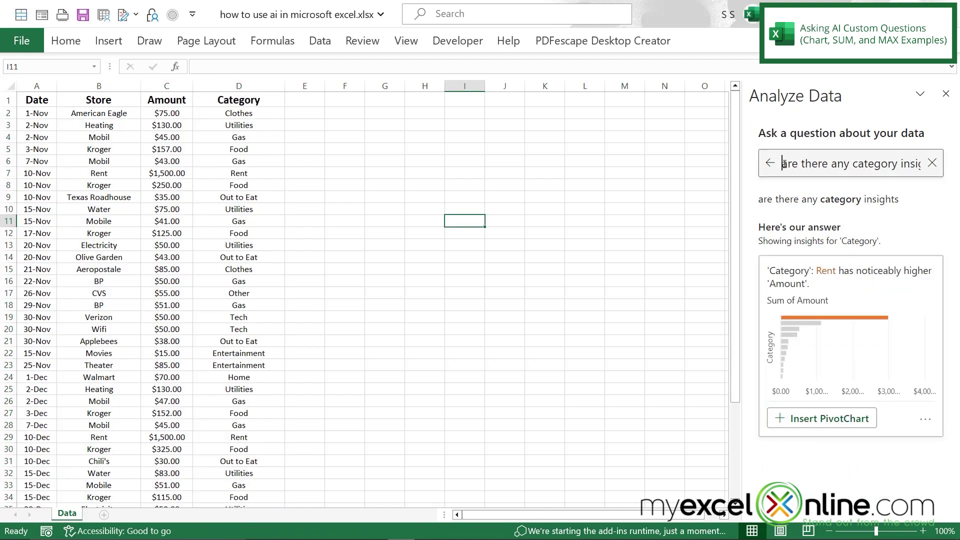
- Replace the previous question with 'max of amount by category by month' and submit it
{"action": "left_click_drag", "start_coordinate": [783, 164], "coordinate": [959, 161]}
{"action": "key", "text": "BackSpace"}
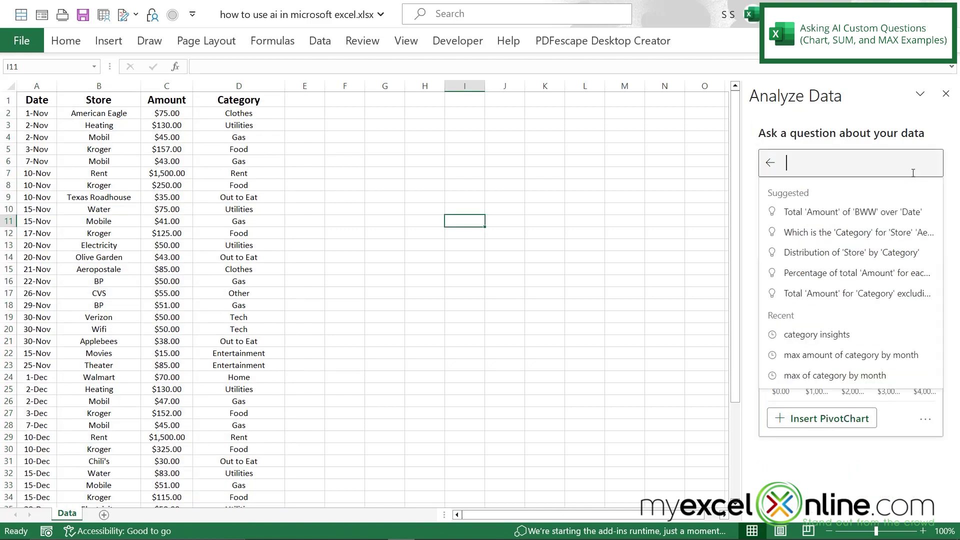
{"action": "type", "text": "max of amo"}
{"action": "type", "text": "unt by "}
{"action": "type", "text": "category by m"}
{"action": "type", "text": "onth"}
{"action": "key", "text": "Return"}
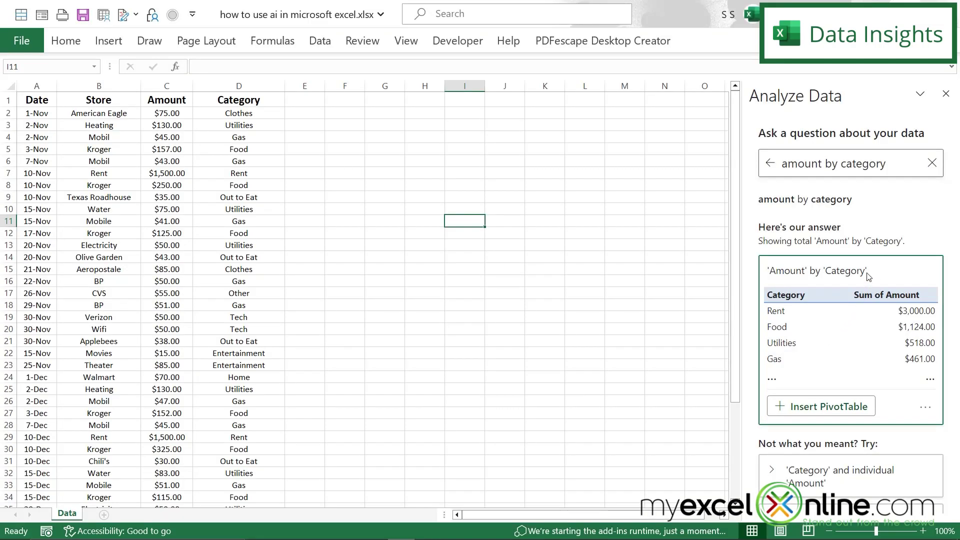
- Clear the question box and ask 'are there any category trends', then review the results
{"action": "left_click", "coordinate": [933, 163]}
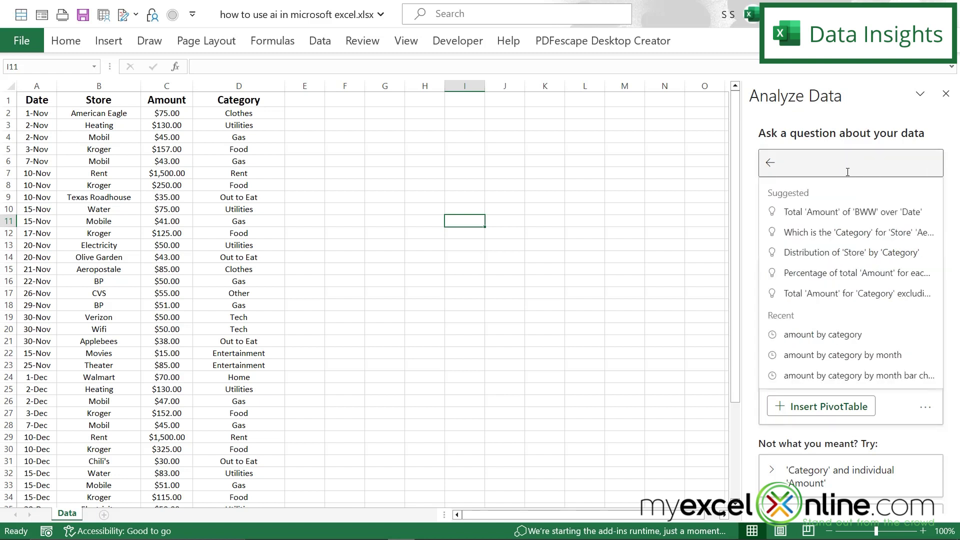
{"action": "type", "text": "are th"}
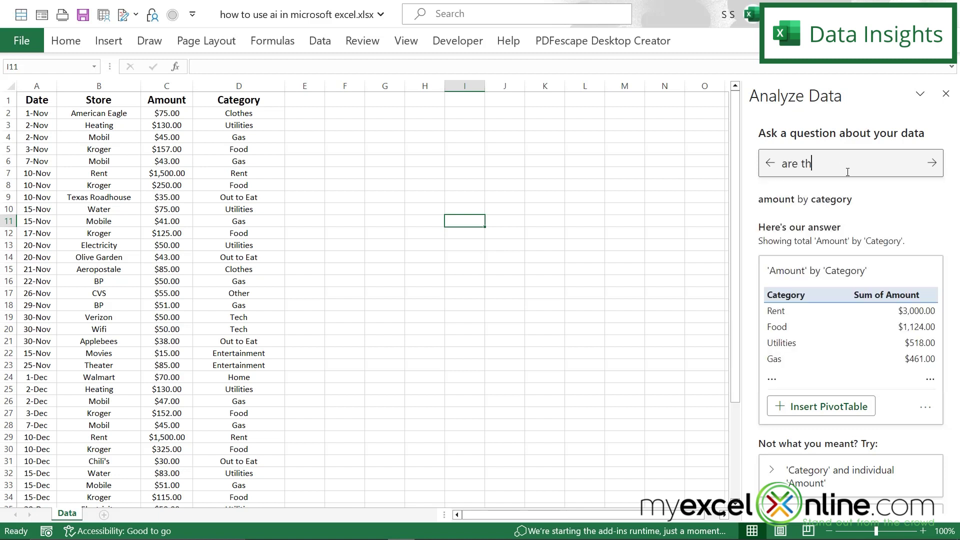
{"action": "type", "text": "ere any category trends"}
{"action": "key", "text": "Return"}
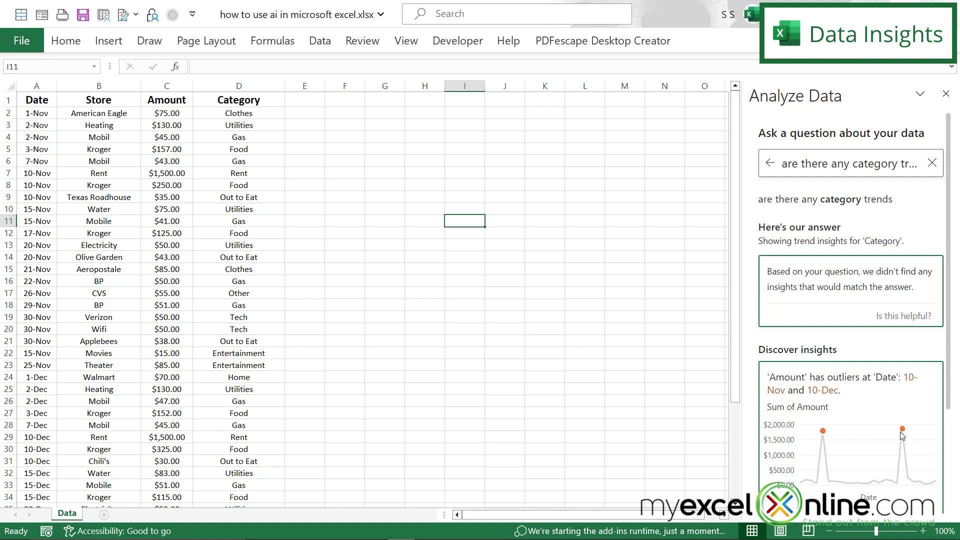
{"action": "scroll", "coordinate": [902, 437], "scroll_direction": "down", "scroll_amount": 5}
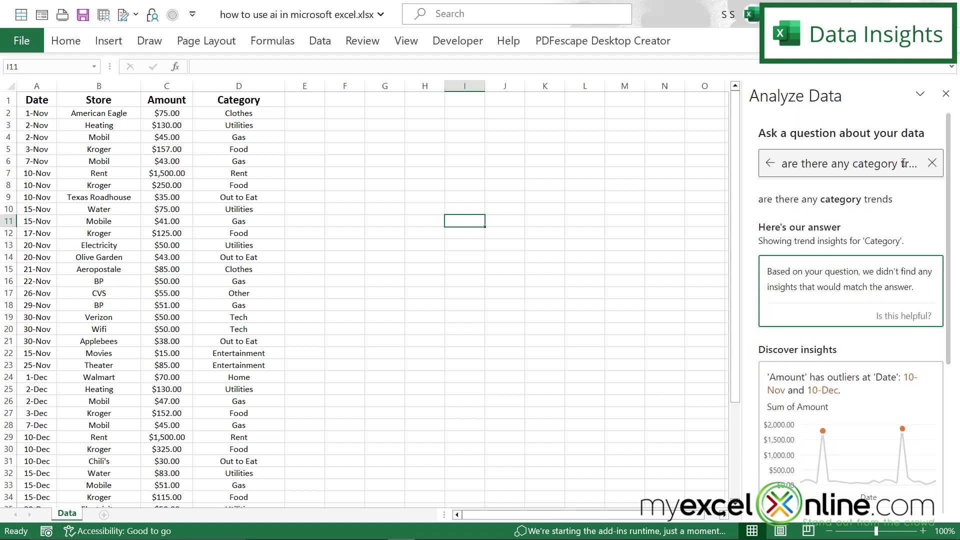
- Change the question's last word from 'trends' to 'insights' and resubmit it
{"action": "double_click", "coordinate": [903, 163]}
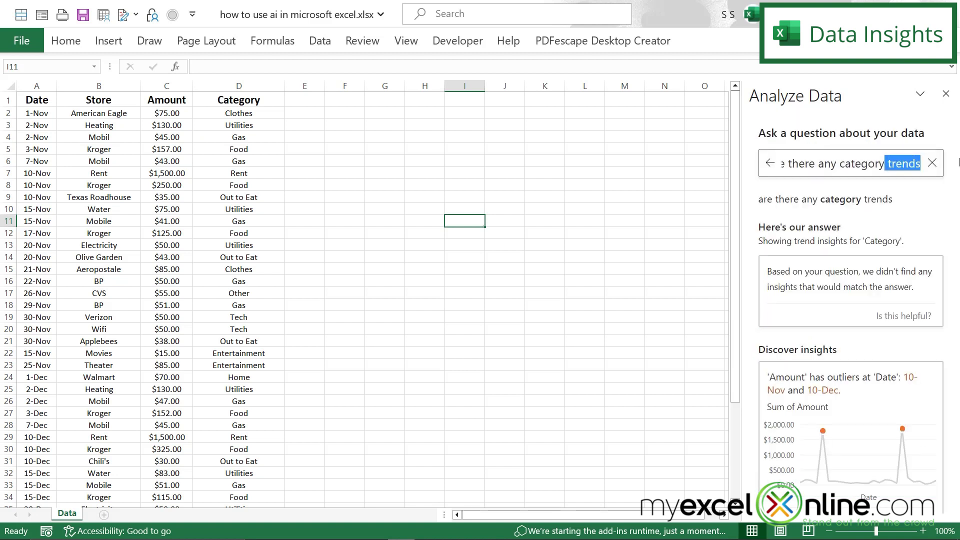
{"action": "key", "text": "BackSpace"}
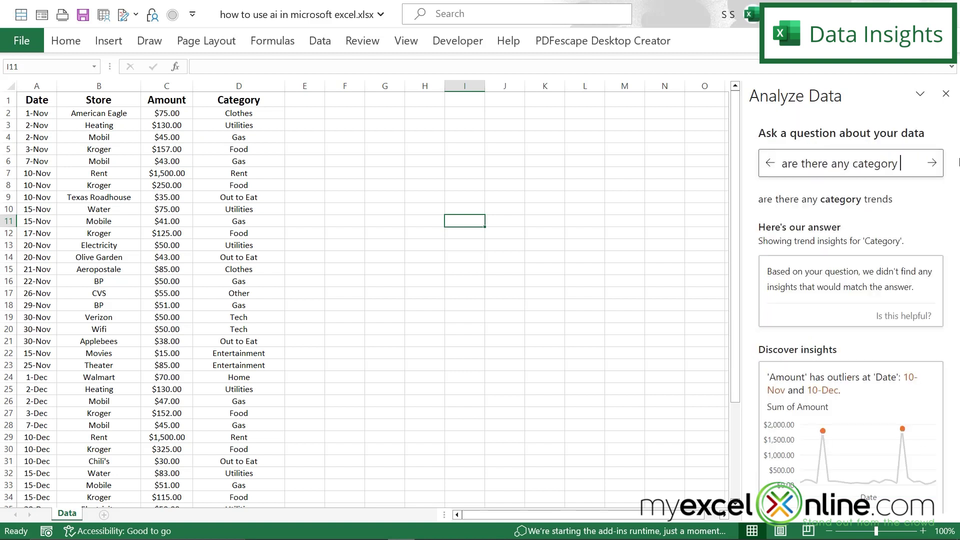
{"action": "type", "text": "insights"}
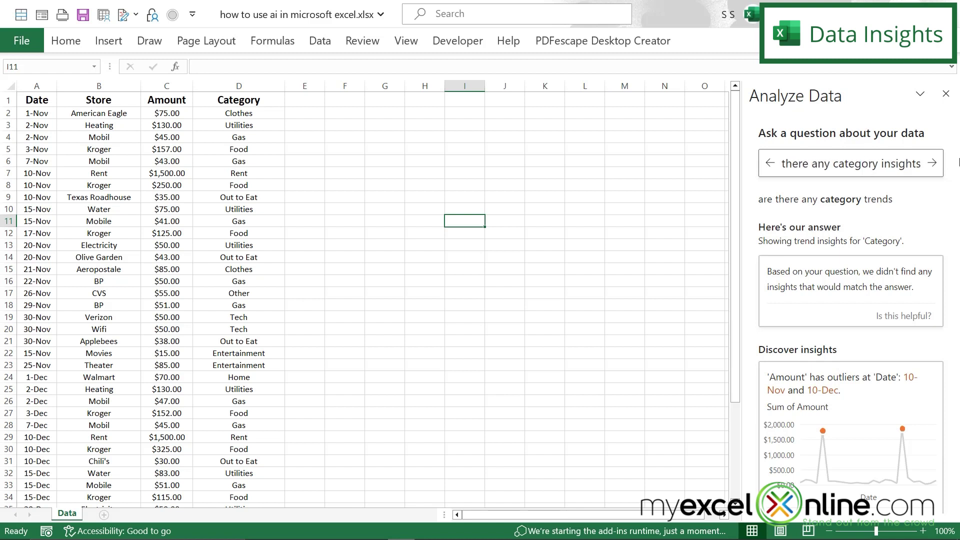
{"action": "key", "text": "Return"}
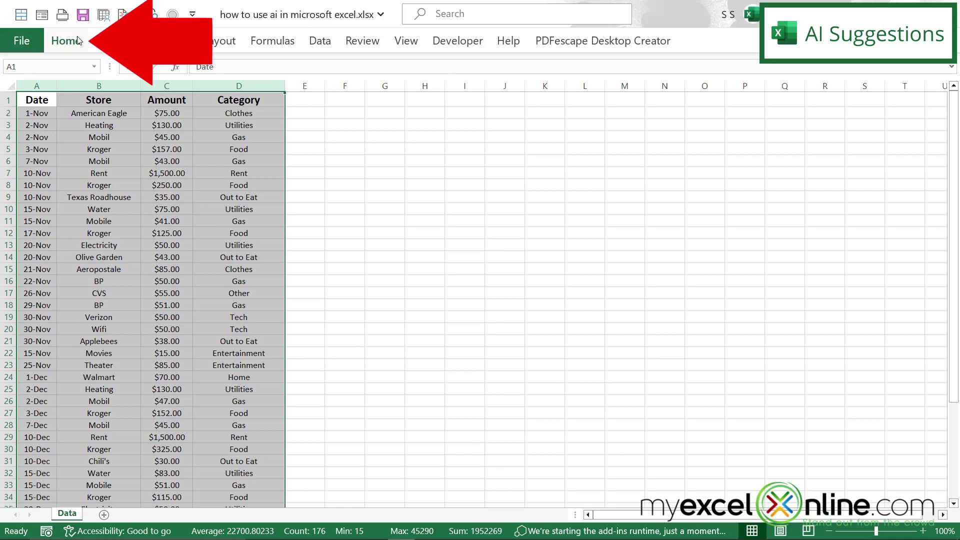
- Reopen Analyze Data from the Home tab for the selected A:D table
{"action": "left_click", "coordinate": [78, 40]}
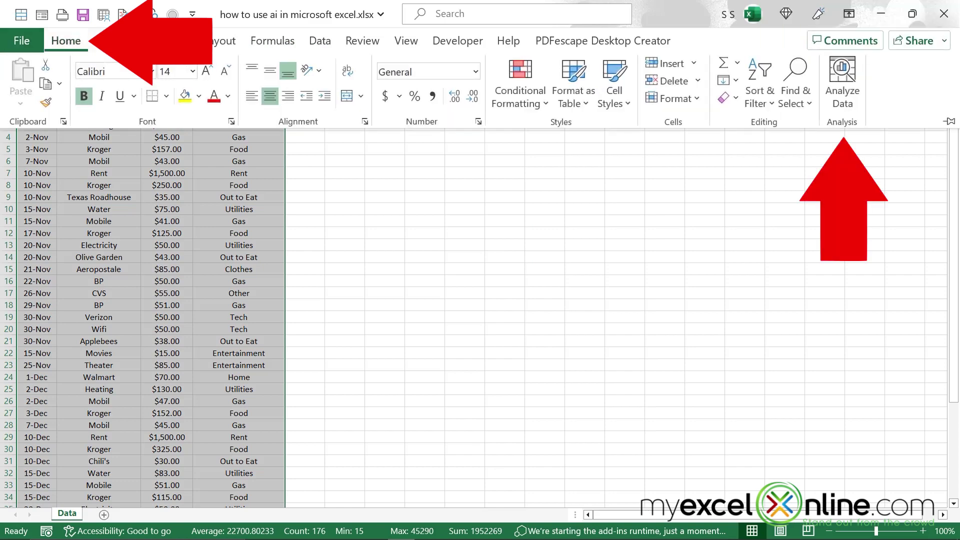
{"action": "left_click", "coordinate": [846, 83]}
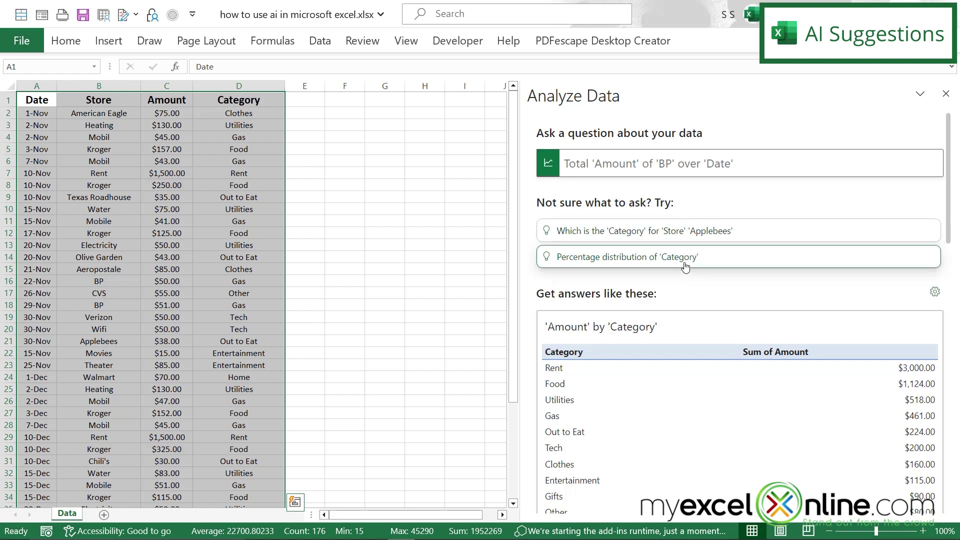
- Load more insights until the Entertainment donut chart showing Theater's majority appears
{"action": "scroll", "coordinate": [732, 371], "scroll_direction": "down", "scroll_amount": 1}
{"action": "scroll", "coordinate": [732, 372], "scroll_direction": "down", "scroll_amount": 3}
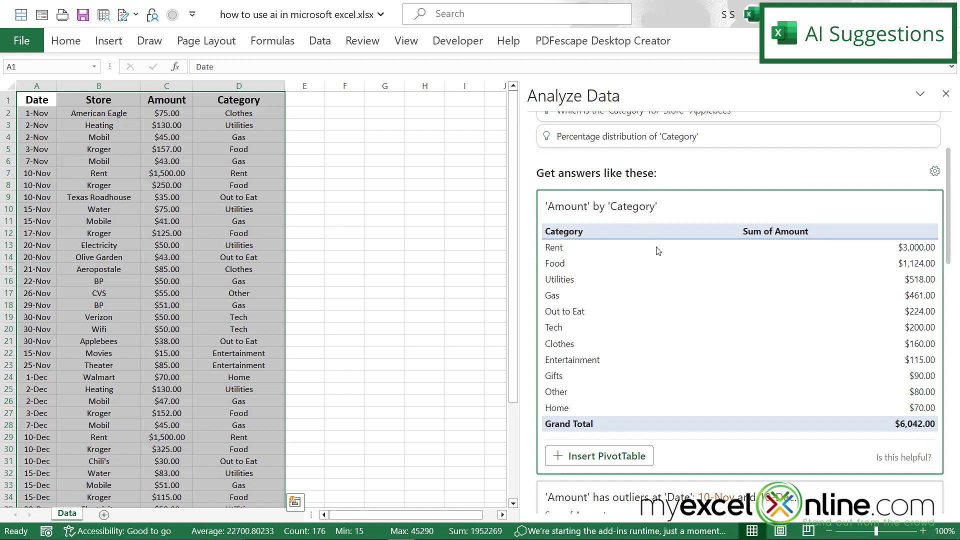
{"action": "scroll", "coordinate": [732, 379], "scroll_direction": "down", "scroll_amount": 6}
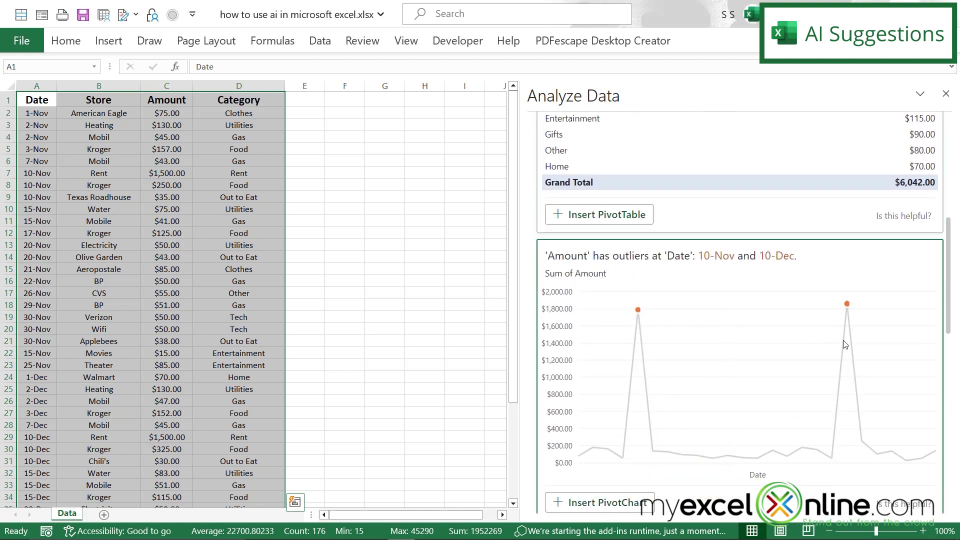
{"action": "scroll", "coordinate": [843, 349], "scroll_direction": "down", "scroll_amount": 6}
{"action": "scroll", "coordinate": [844, 349], "scroll_direction": "down", "scroll_amount": 4}
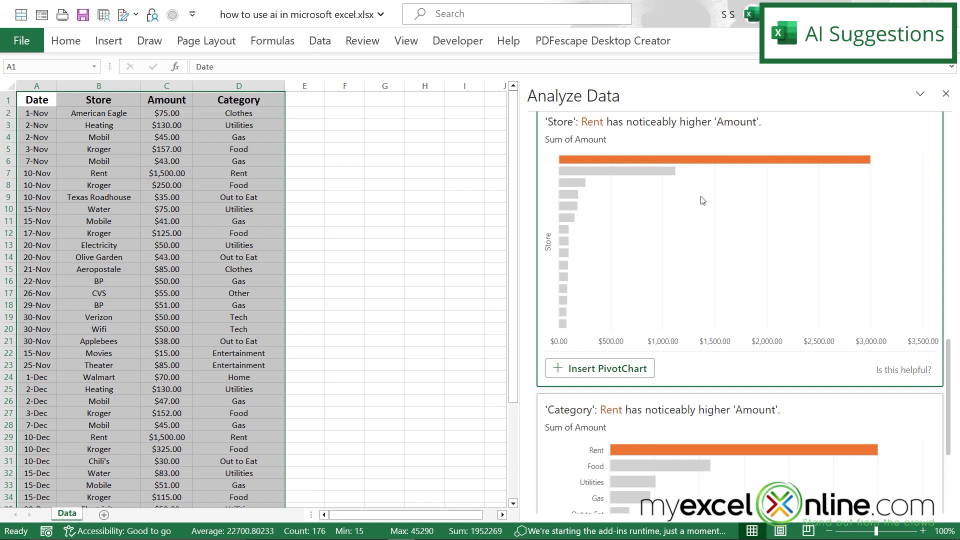
{"action": "scroll", "coordinate": [804, 337], "scroll_direction": "down", "scroll_amount": 3}
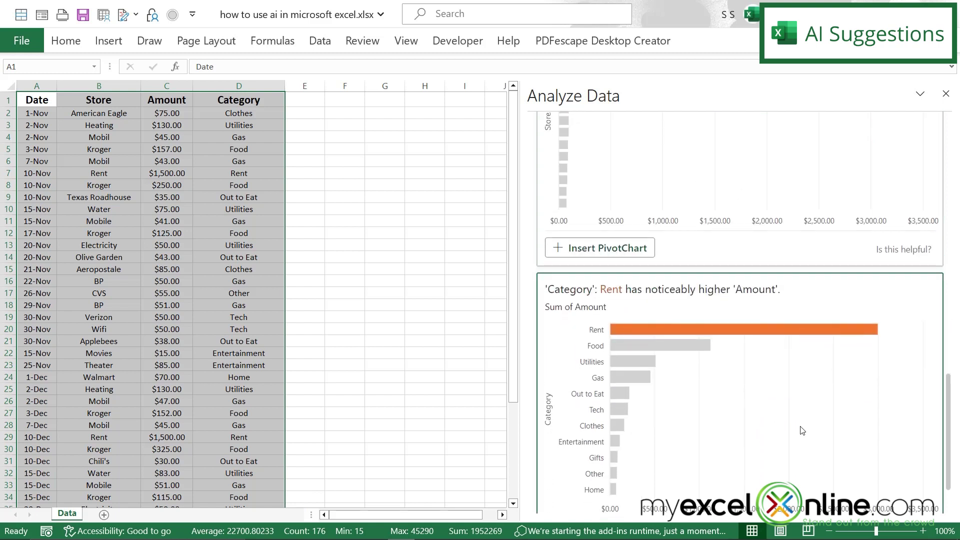
{"action": "scroll", "coordinate": [803, 431], "scroll_direction": "up", "scroll_amount": 5}
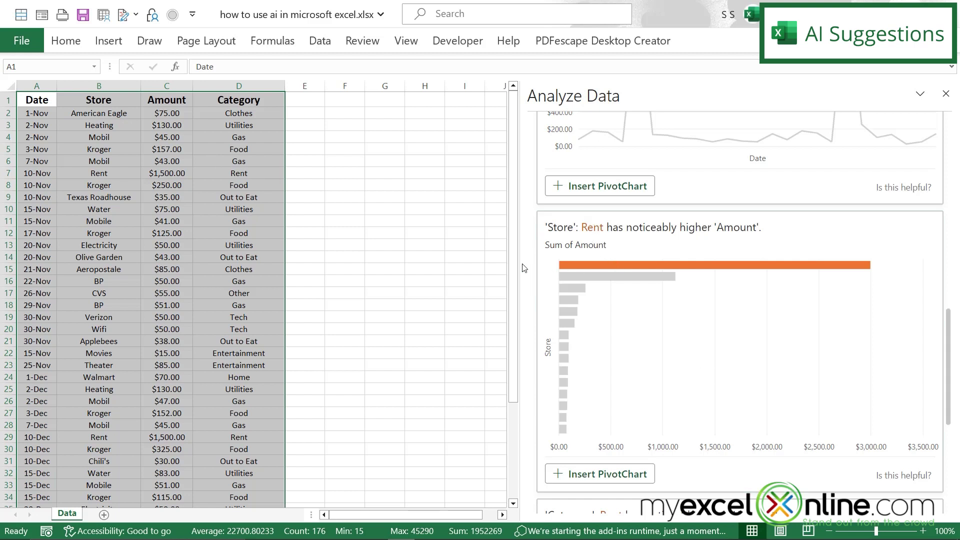
{"action": "scroll", "coordinate": [625, 269], "scroll_direction": "down", "scroll_amount": 3}
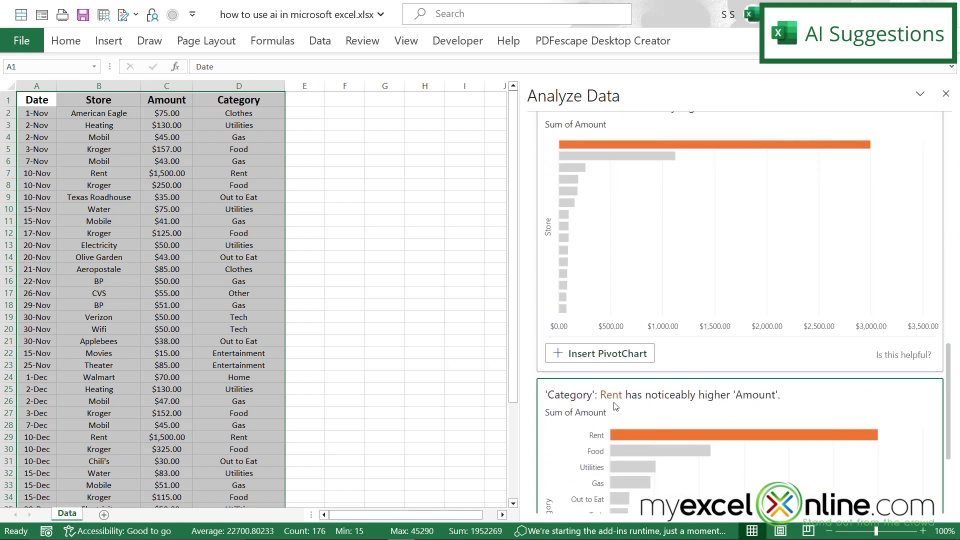
{"action": "scroll", "coordinate": [754, 444], "scroll_direction": "down", "scroll_amount": 5}
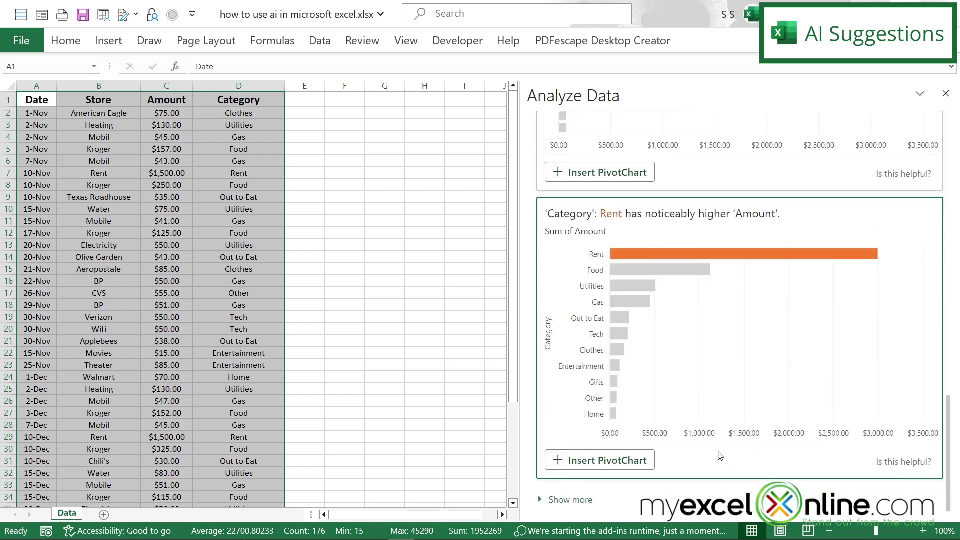
{"action": "left_click", "coordinate": [566, 502]}
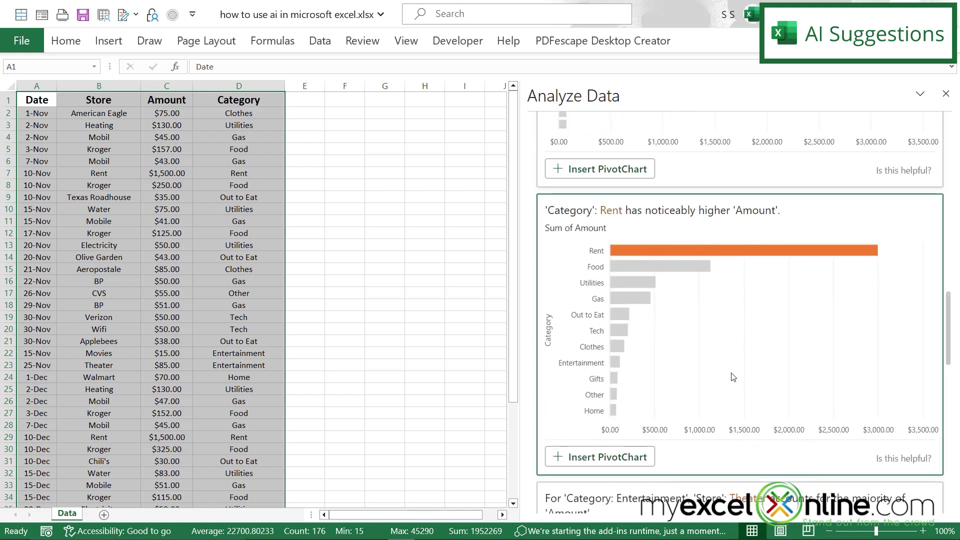
{"action": "scroll", "coordinate": [733, 378], "scroll_direction": "down", "scroll_amount": 6}
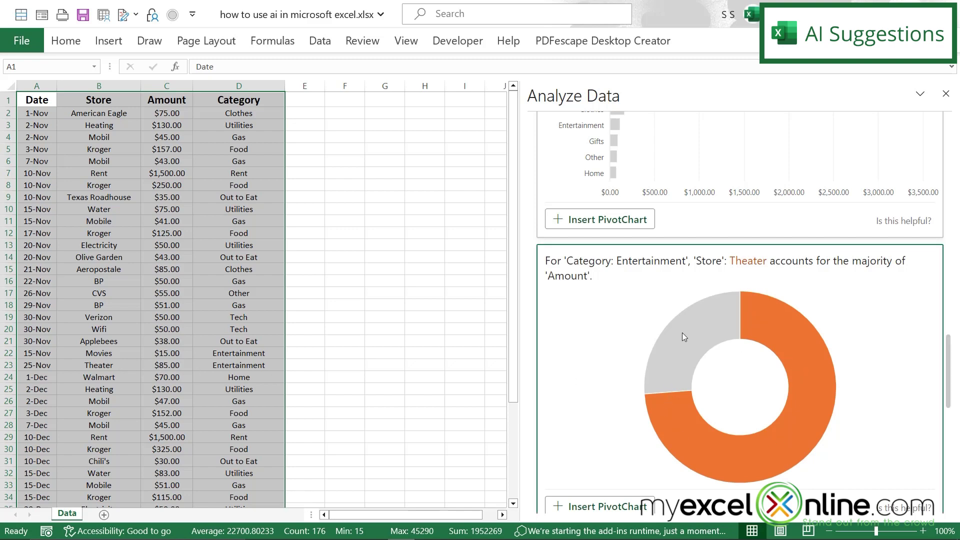
{"action": "scroll", "coordinate": [723, 400], "scroll_direction": "down", "scroll_amount": 5}
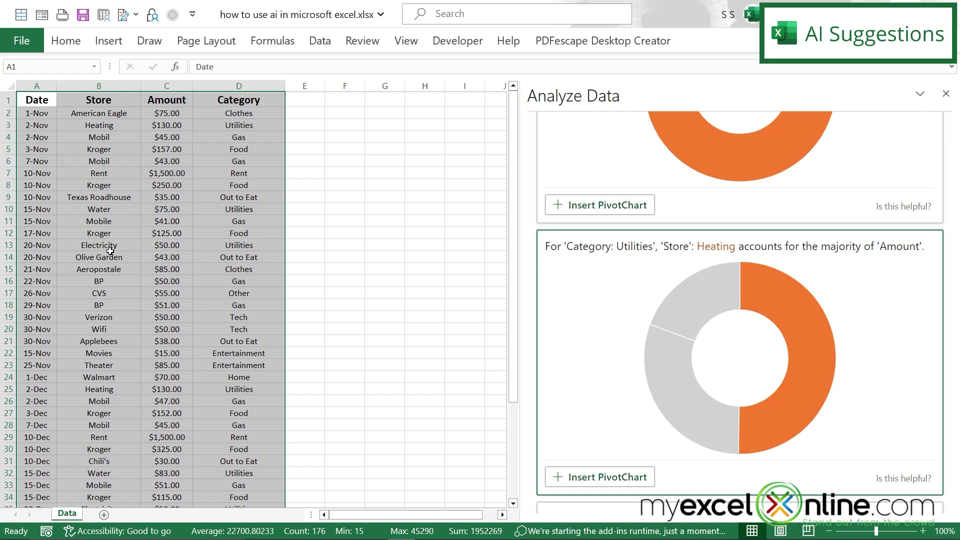
{"action": "scroll", "coordinate": [746, 480], "scroll_direction": "up", "scroll_amount": 2}
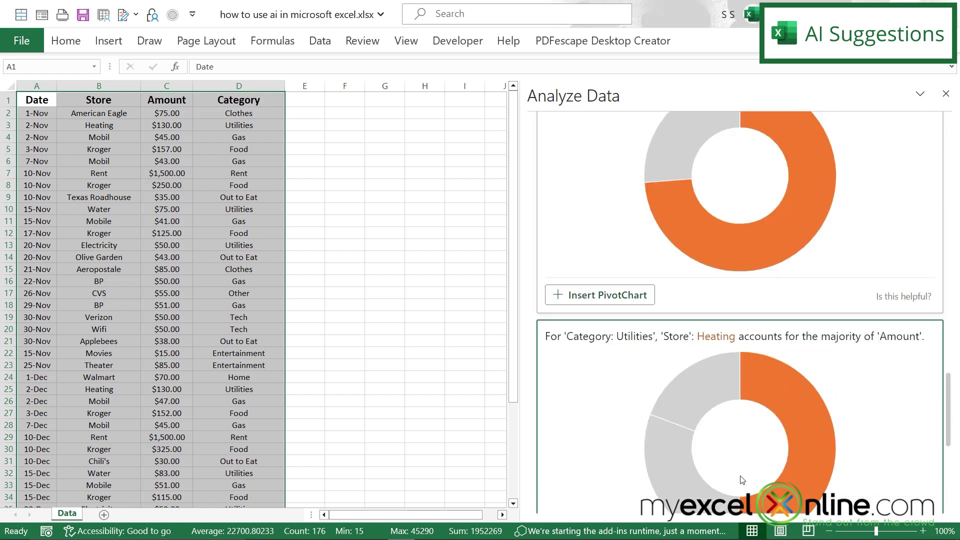